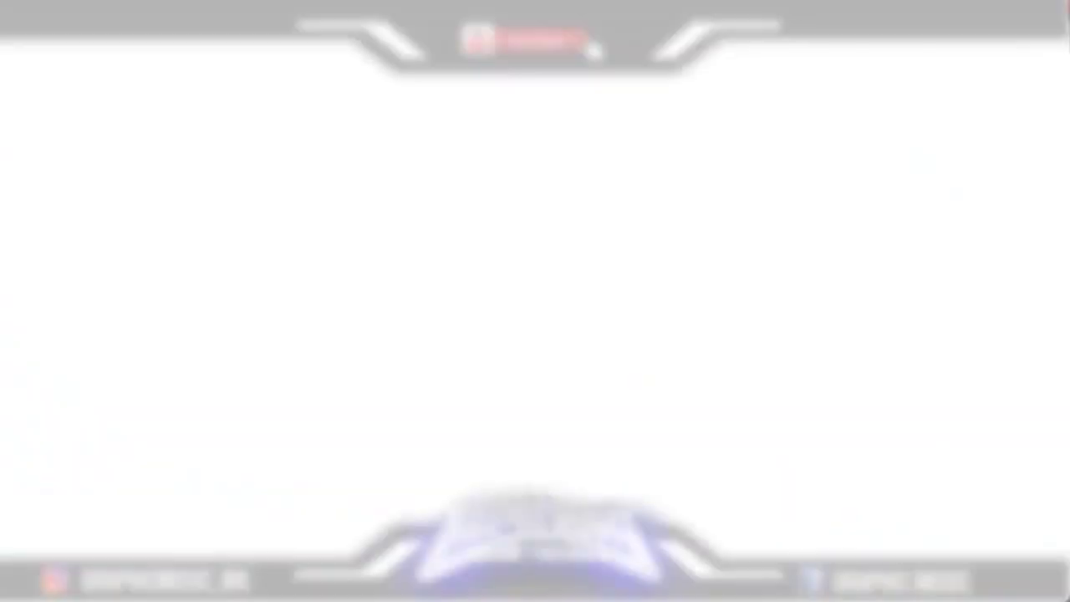
- Open project file 1 from the TEXTOS CINEMA folder to load the red Manhattan text scene
{"action": "left_click", "coordinate": [552, 109]}
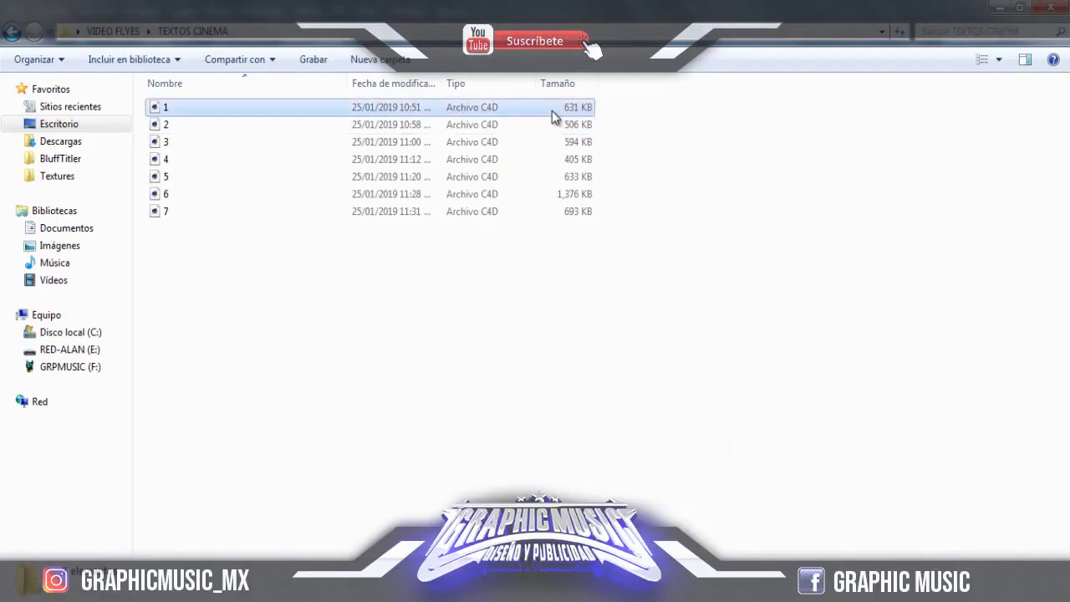
{"action": "right_click", "coordinate": [552, 109]}
{"action": "left_click", "coordinate": [574, 122]}
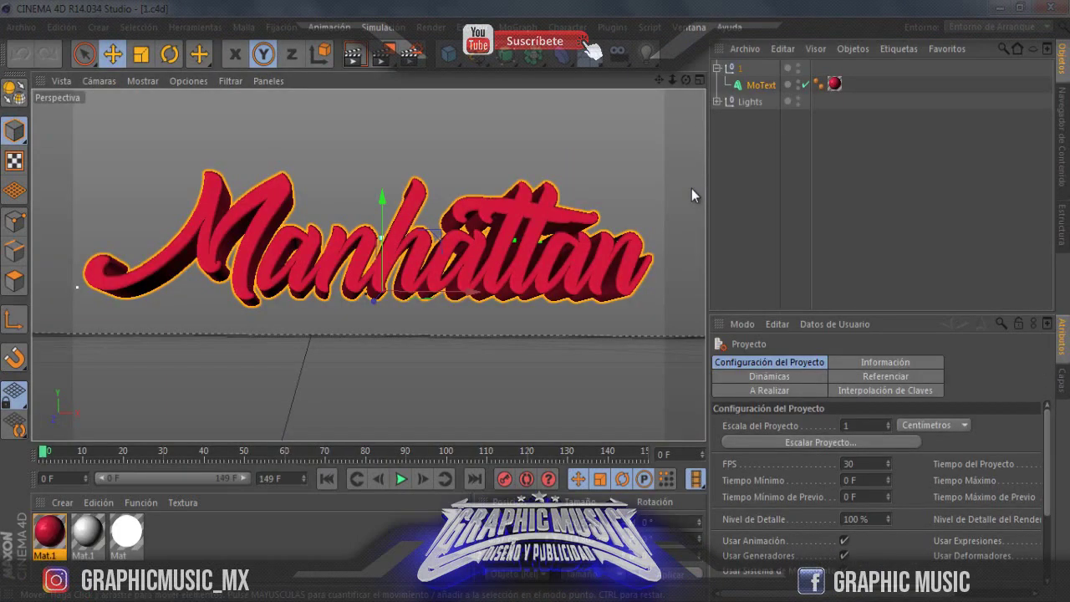
- Change the MoText wording from Manhattan to 'Fania 97' and render a viewport preview
{"action": "left_click", "coordinate": [760, 87]}
{"action": "left_click", "coordinate": [811, 363]}
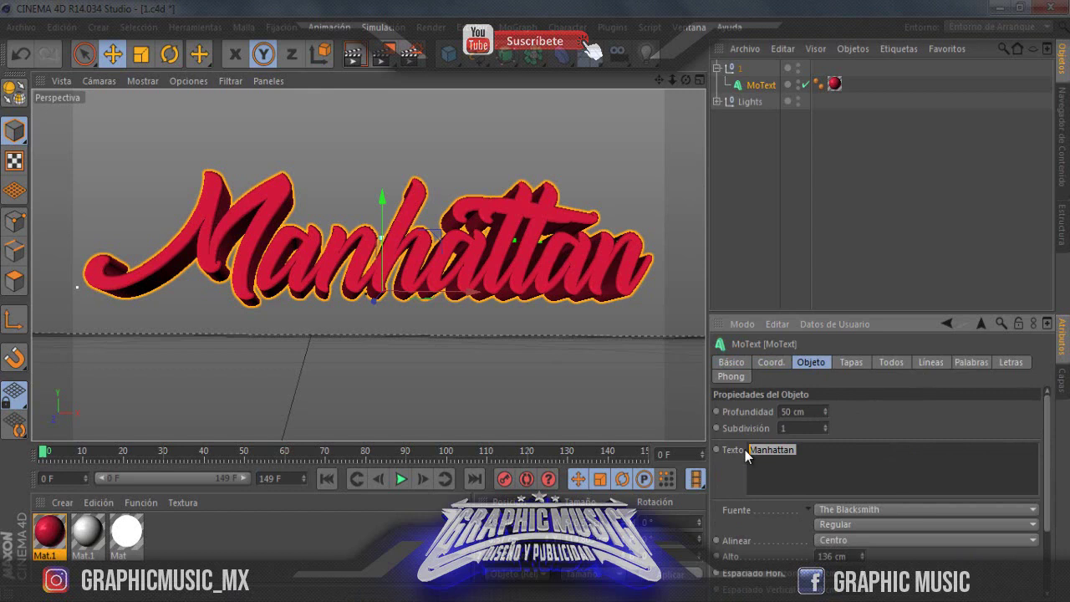
{"action": "type", "text": "Fania"}
{"action": "type", "text": " 97"}
{"action": "left_click", "coordinate": [861, 426]}
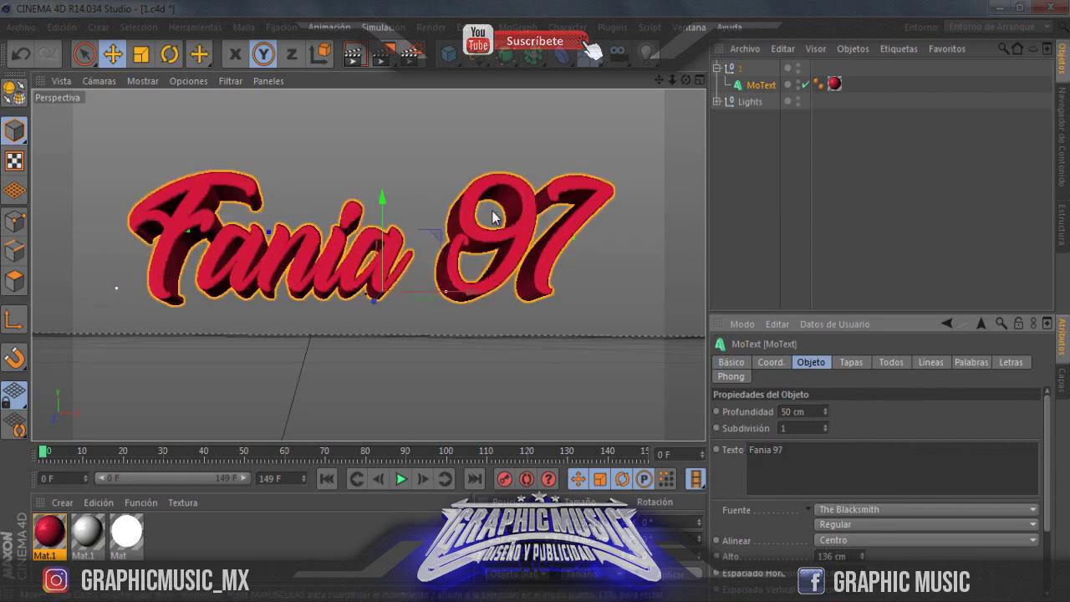
{"action": "left_click", "coordinate": [361, 62]}
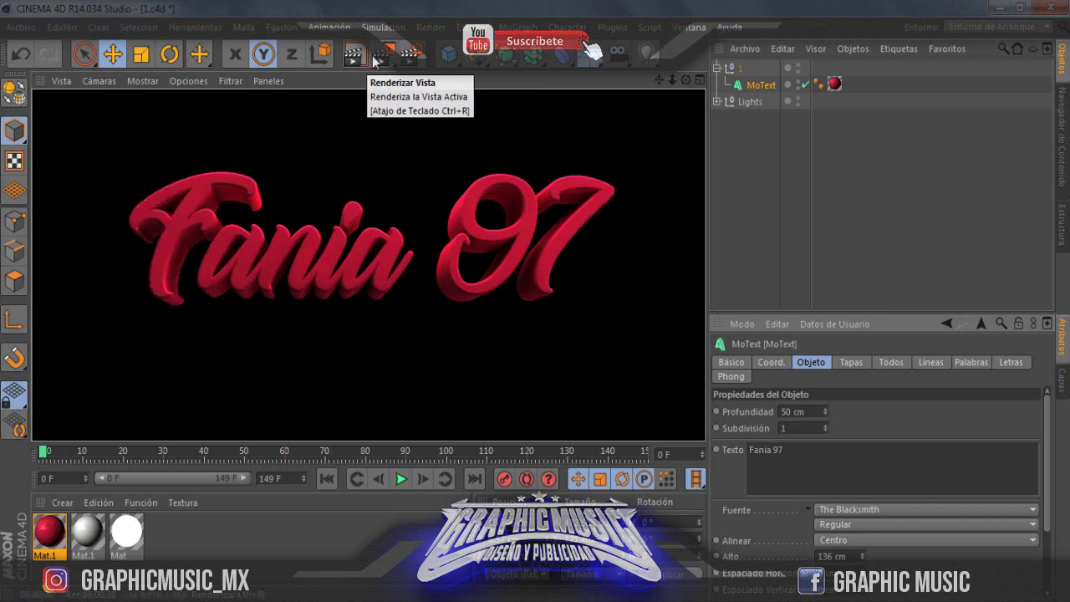
- Set the render save path to 'Render' in TEXTOS CINEMA and start the Picture Viewer render
{"action": "left_click", "coordinate": [410, 60]}
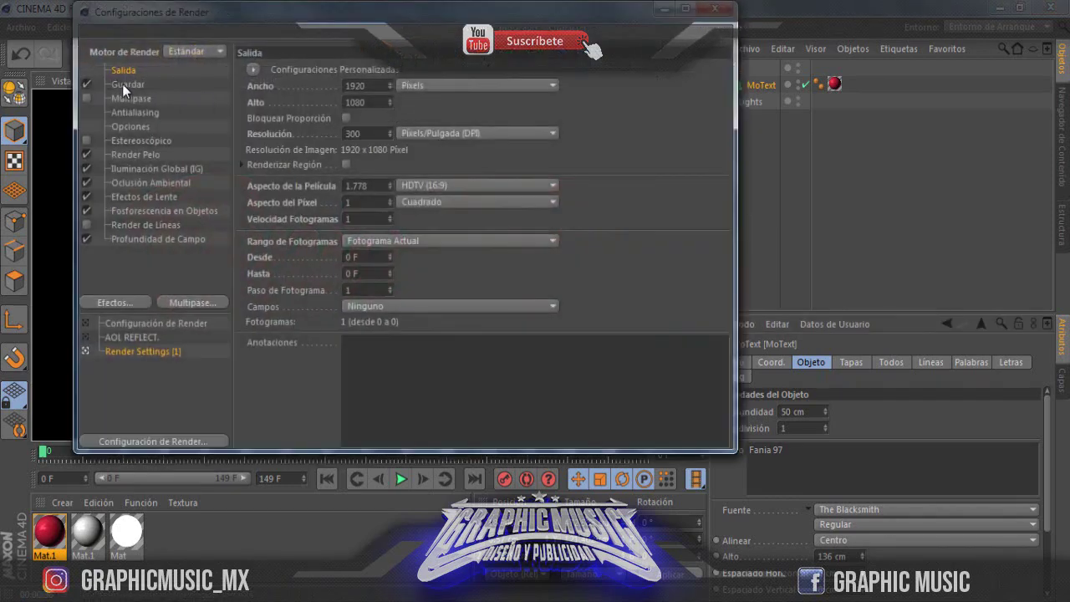
{"action": "left_click", "coordinate": [127, 84]}
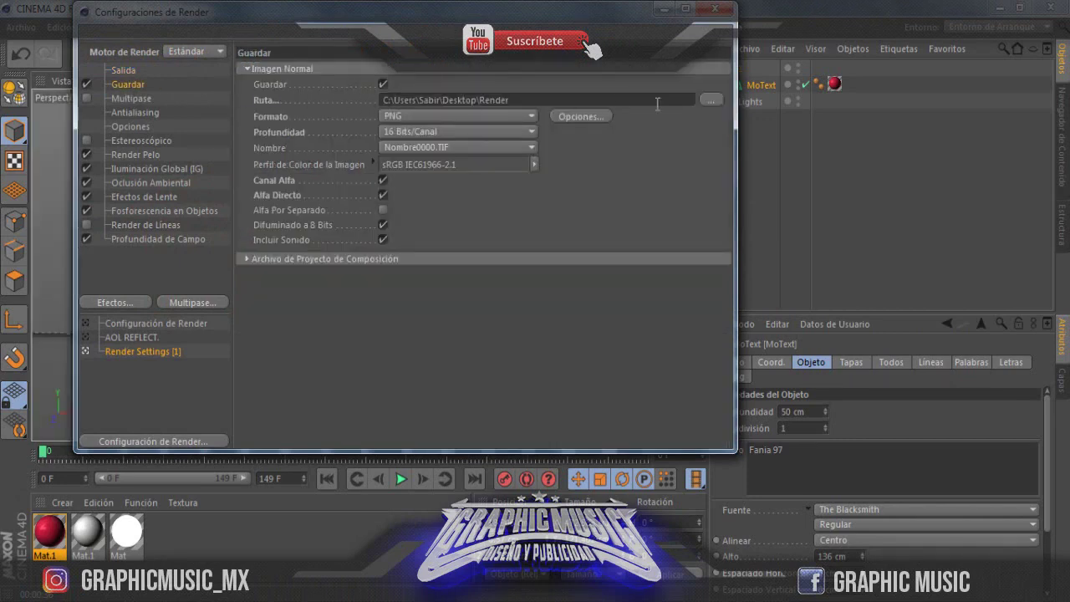
{"action": "left_click", "coordinate": [709, 101]}
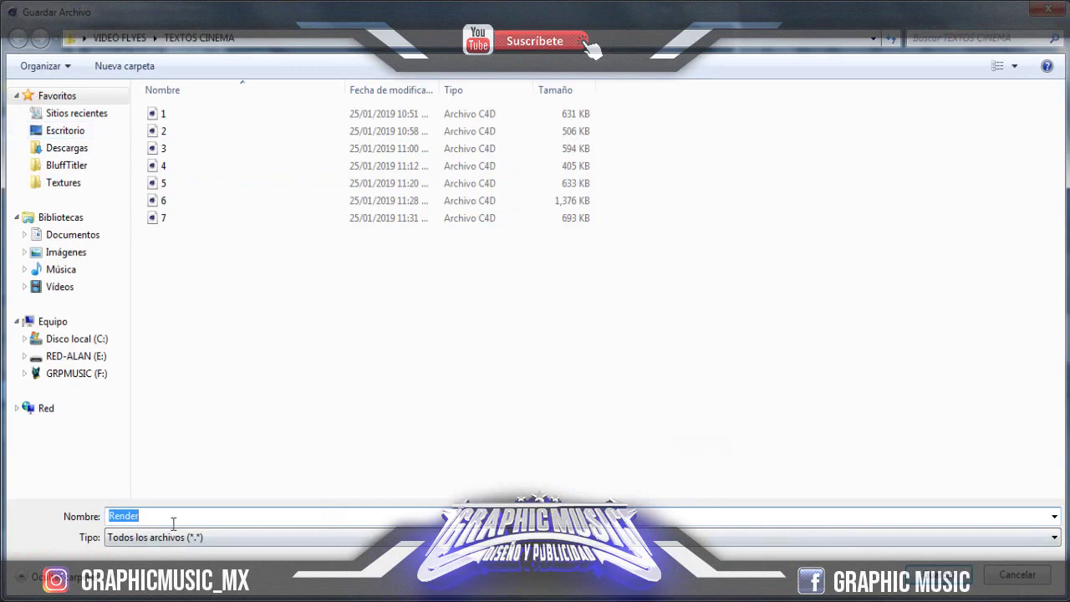
{"action": "left_click", "coordinate": [938, 575]}
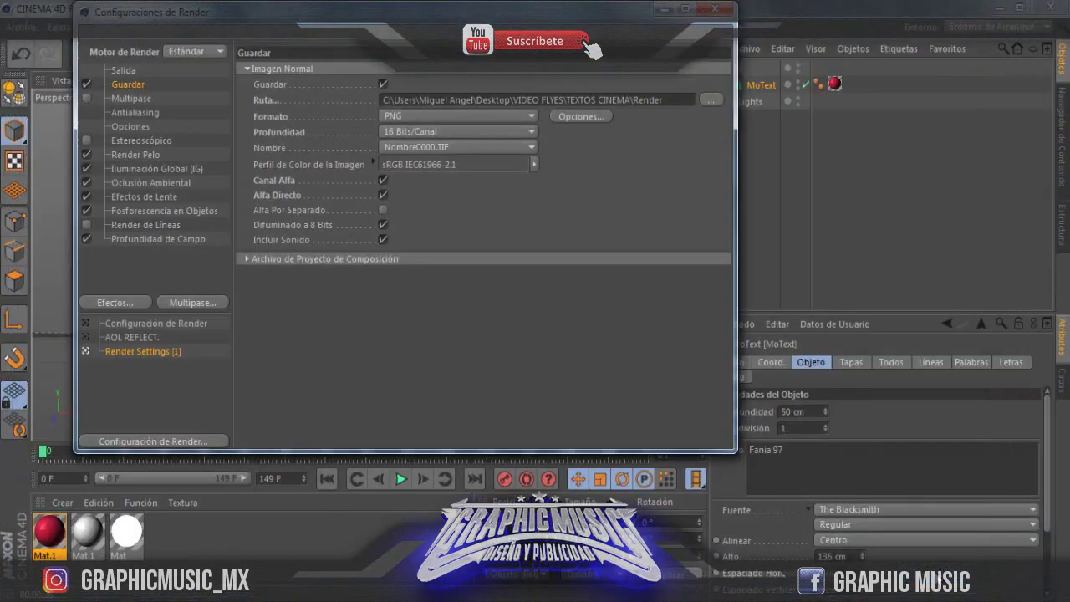
{"action": "left_click", "coordinate": [715, 12]}
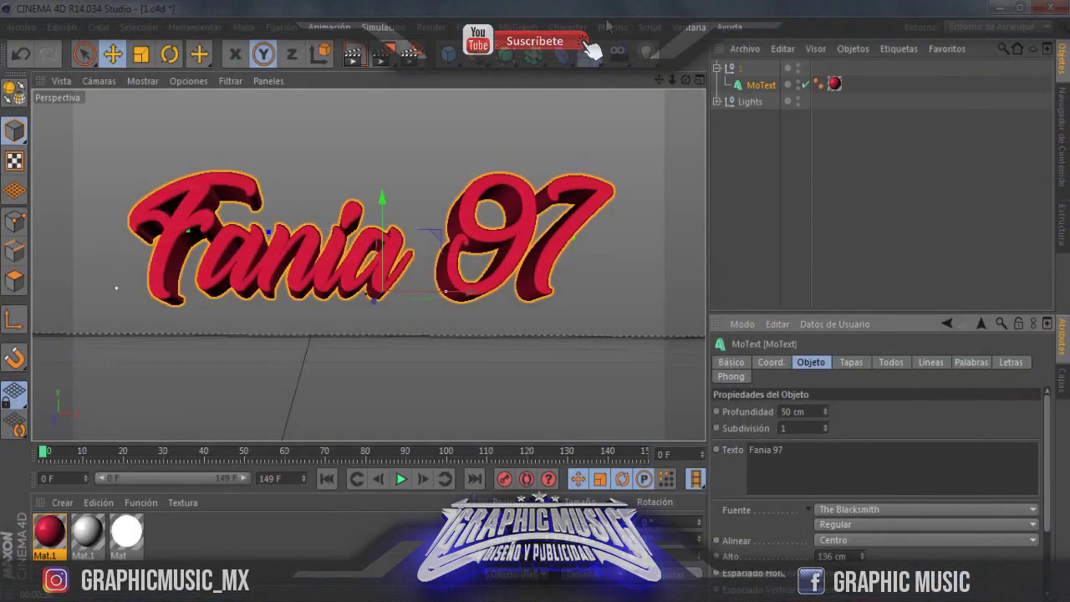
{"action": "left_click", "coordinate": [383, 57]}
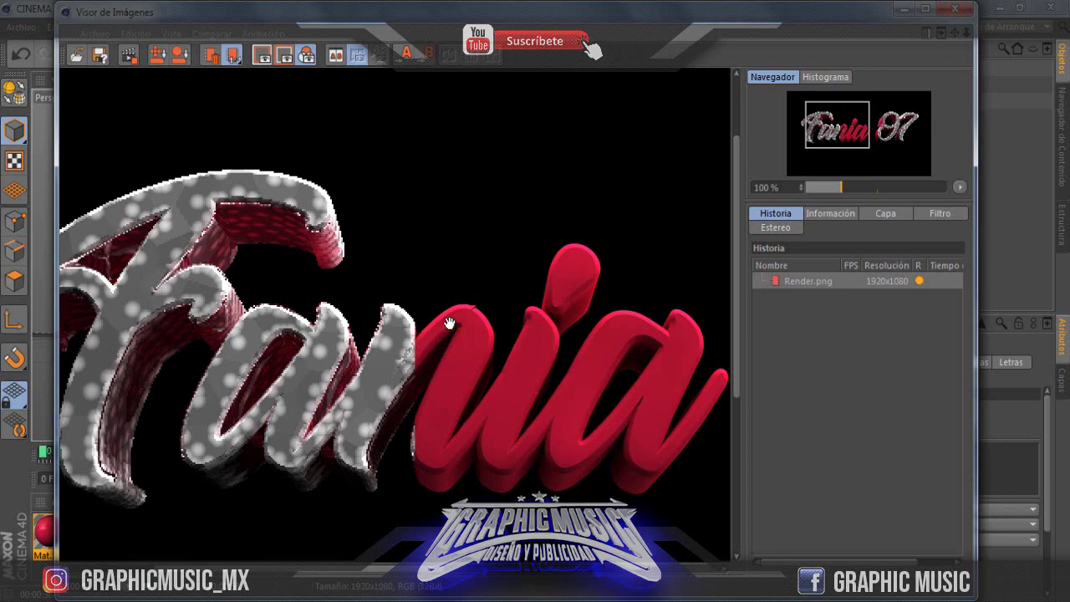
- Let the Fania 97 render finish, zoom out to 51.2% to review it, then close it
{"action": "scroll", "coordinate": [447, 320], "scroll_direction": "down", "scroll_amount": 2}
{"action": "scroll", "coordinate": [439, 319], "scroll_direction": "down", "scroll_amount": 2}
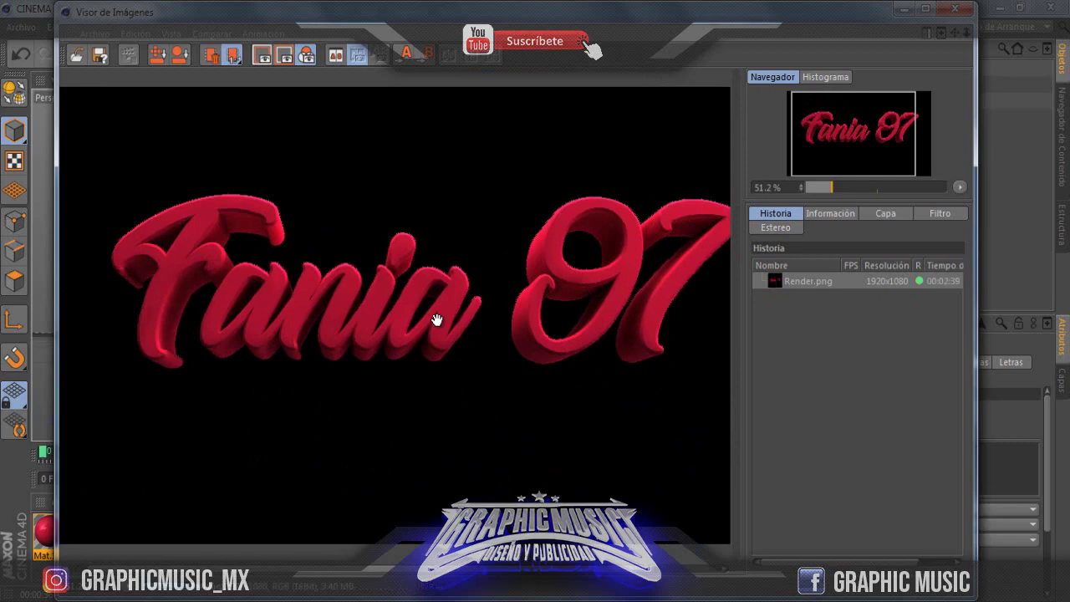
{"action": "left_click", "coordinate": [954, 9]}
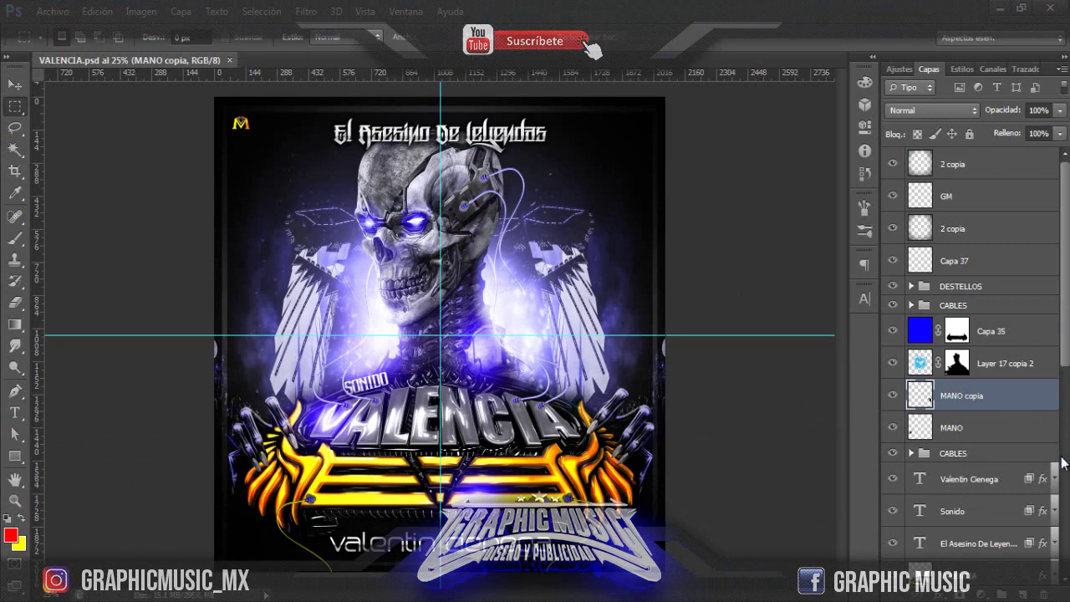
- Duplicate the selected layer into a new Photoshop document
{"action": "scroll", "coordinate": [1064, 464], "scroll_direction": "down", "scroll_amount": 5}
{"action": "right_click", "coordinate": [928, 426]}
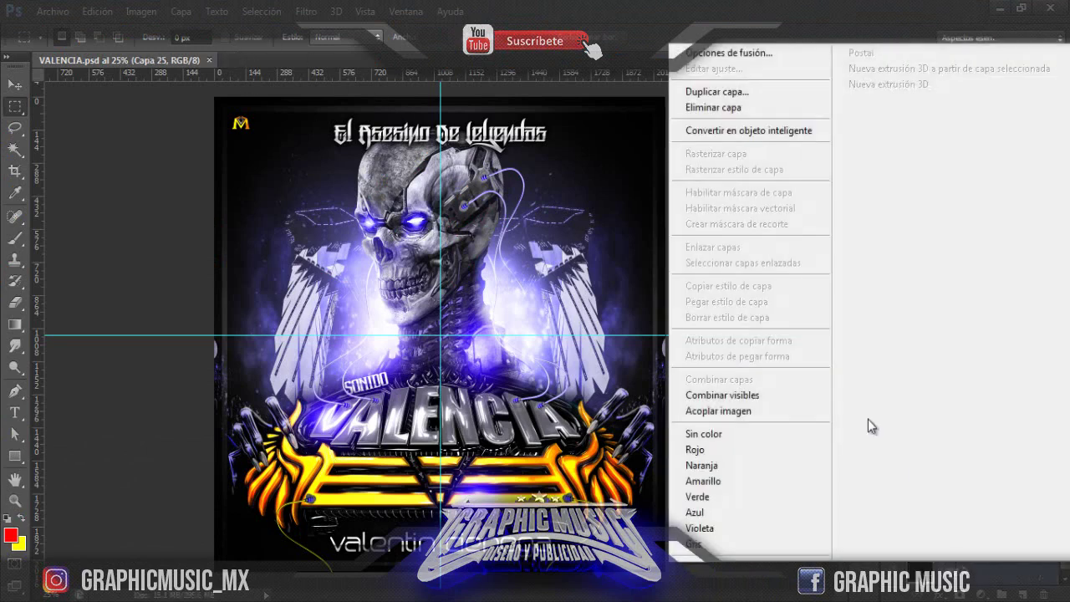
{"action": "left_click", "coordinate": [702, 90]}
{"action": "left_click", "coordinate": [497, 248]}
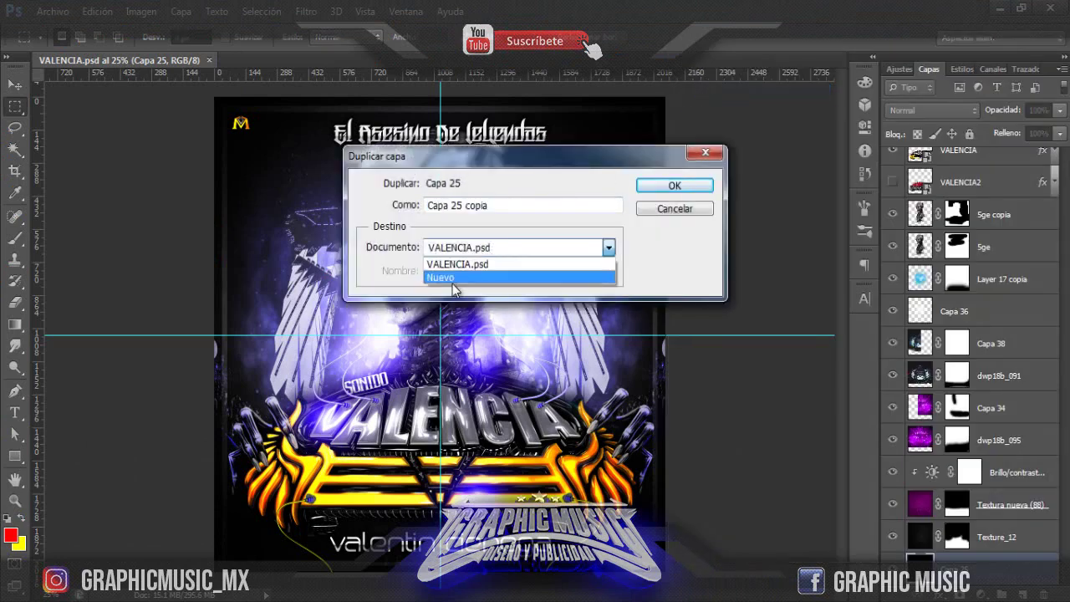
{"action": "left_click", "coordinate": [454, 278]}
{"action": "left_click", "coordinate": [674, 186]}
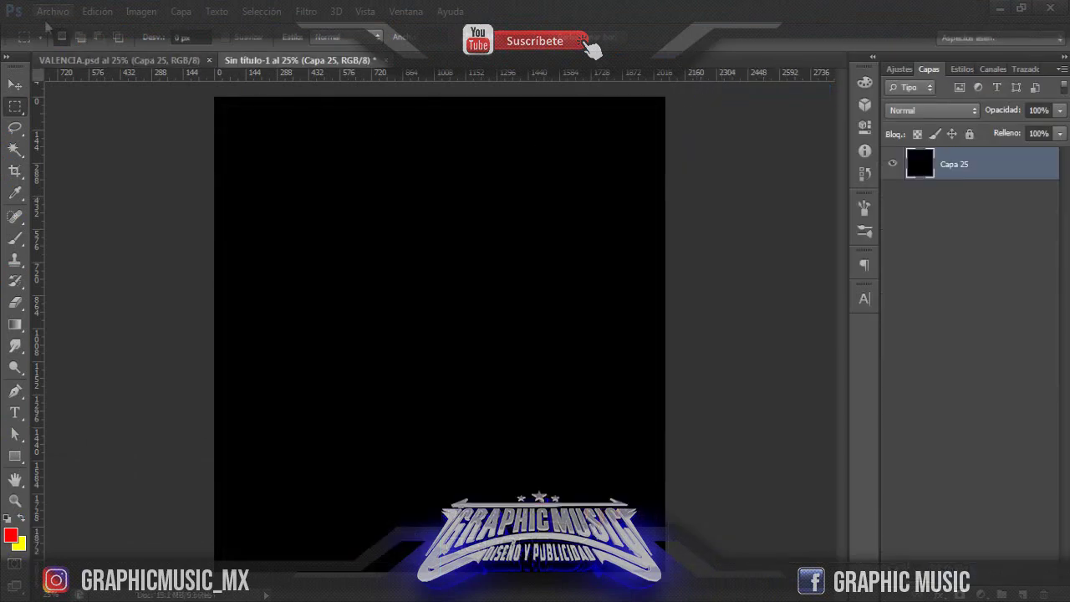
- Place the Render image enlarged in the poster's lower half, then open project file 2
{"action": "left_click", "coordinate": [52, 11]}
{"action": "left_click", "coordinate": [75, 282]}
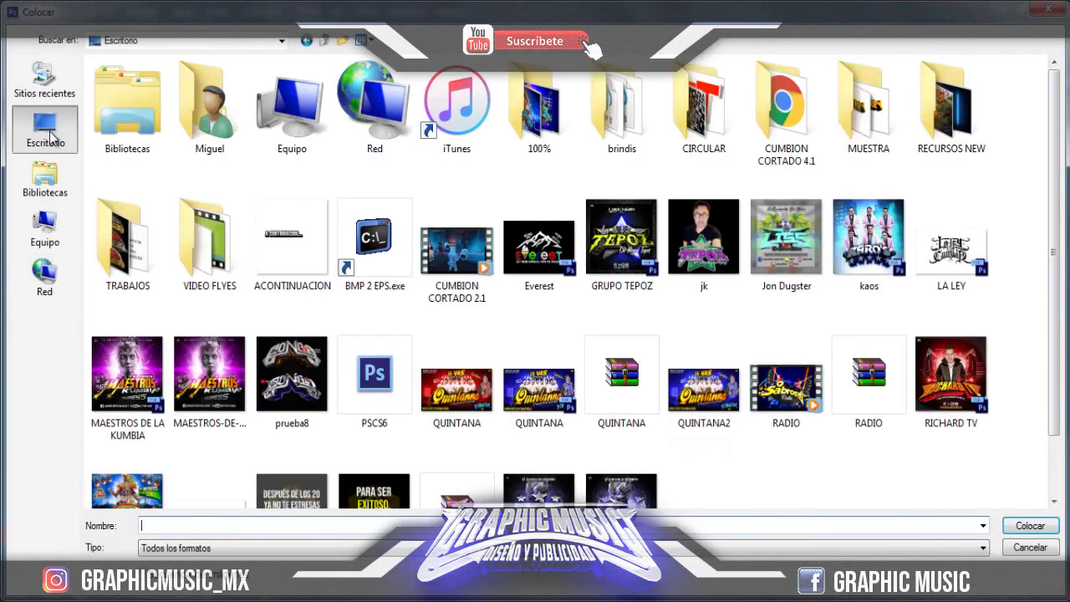
{"action": "double_click", "coordinate": [210, 251]}
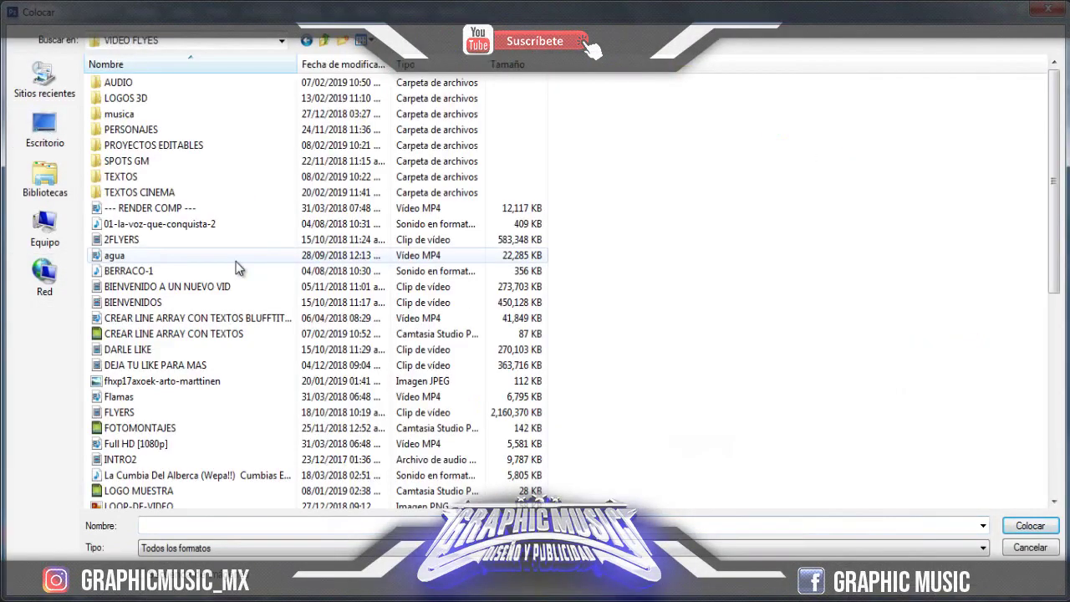
{"action": "double_click", "coordinate": [170, 191]}
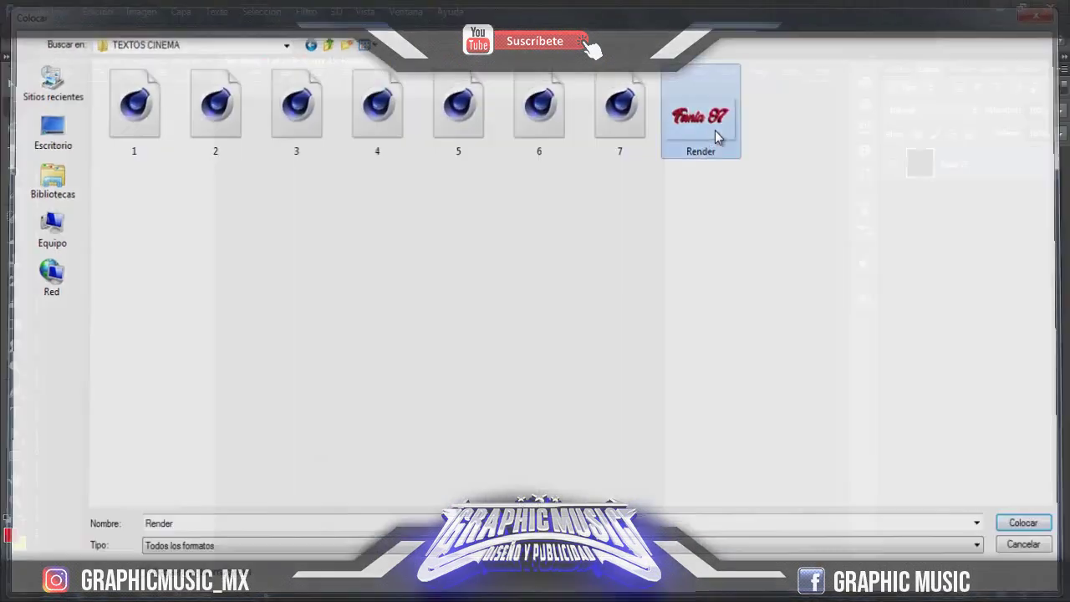
{"action": "double_click", "coordinate": [715, 130]}
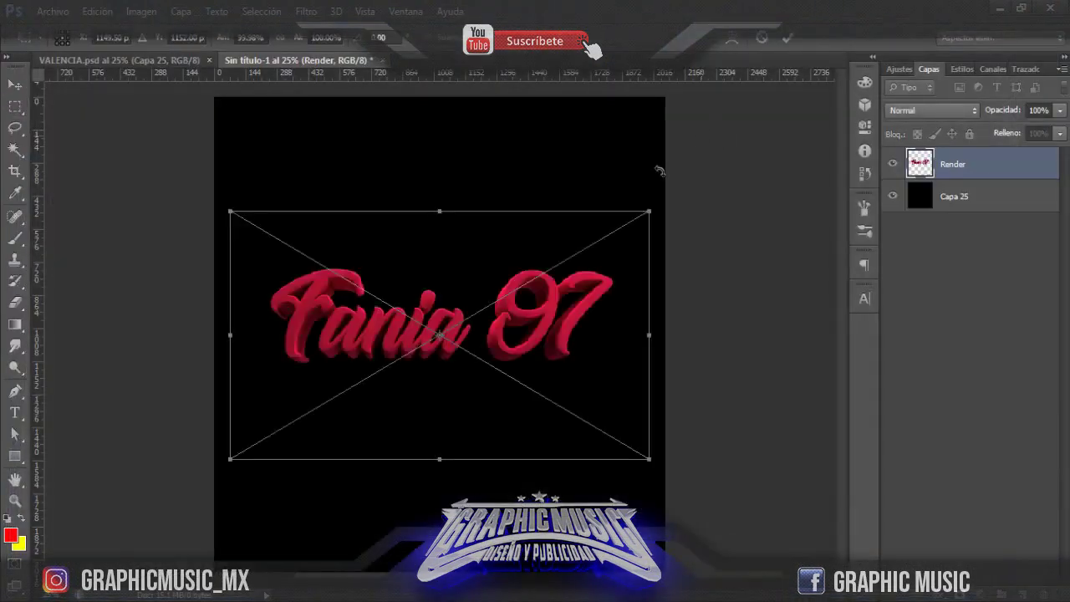
{"action": "left_click_drag", "start_coordinate": [230, 460], "coordinate": [134, 514]}
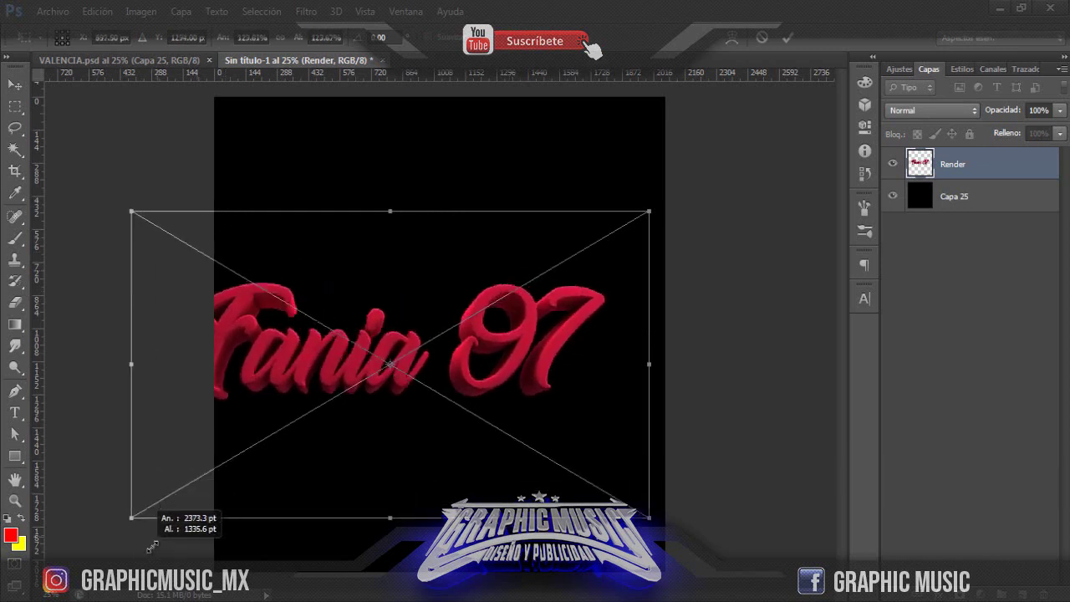
{"action": "left_click_drag", "start_coordinate": [385, 359], "coordinate": [439, 426]}
{"action": "left_click", "coordinate": [790, 39]}
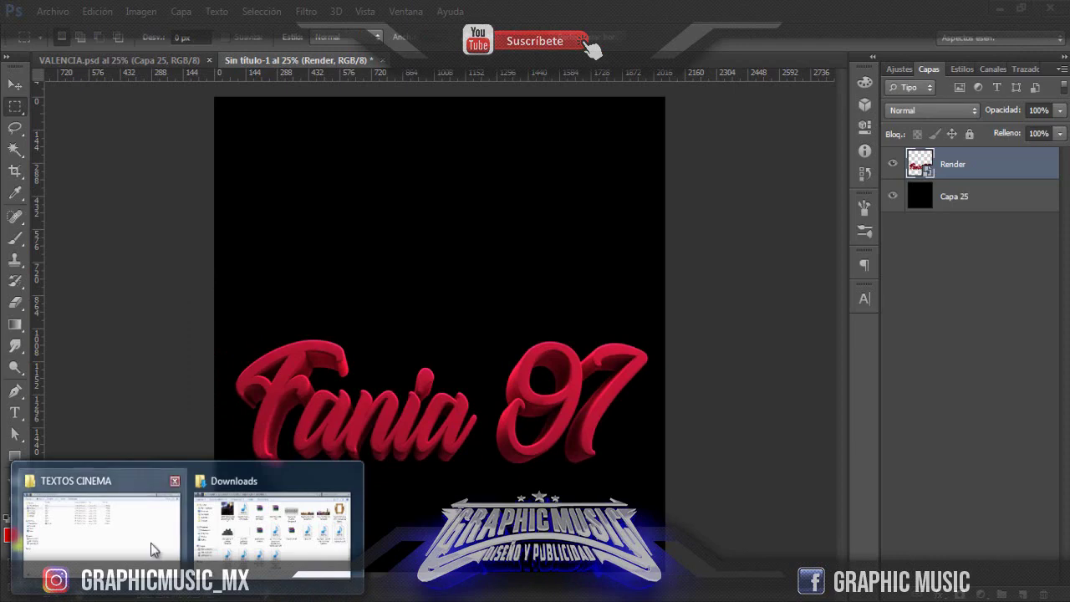
{"action": "left_click", "coordinate": [148, 547]}
{"action": "double_click", "coordinate": [176, 125]}
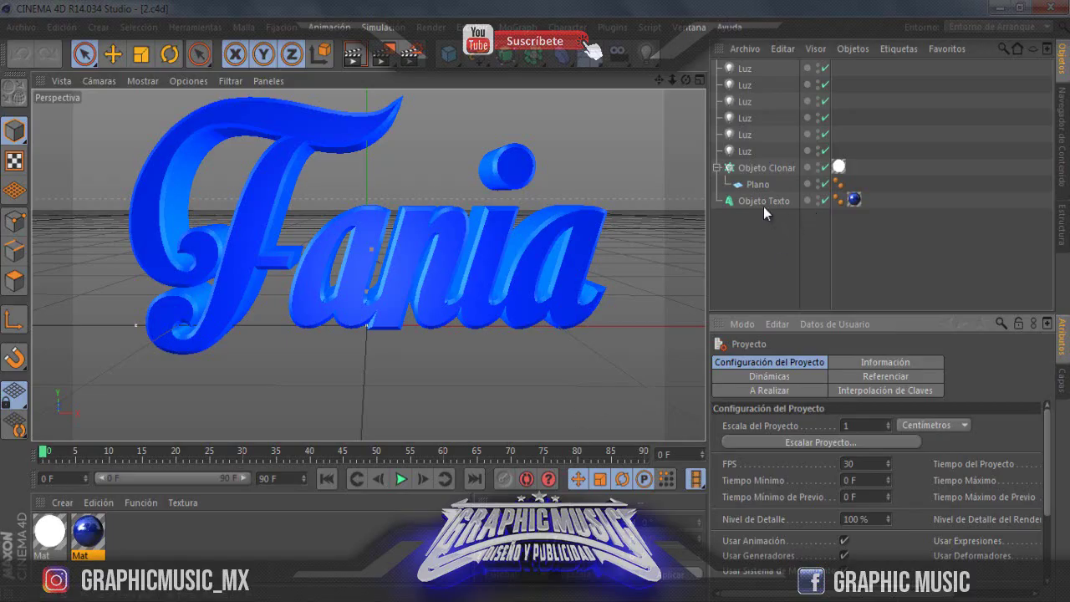
- Replace the blue 3D text wording 'Fania' with 'changa' and open the render settings
{"action": "left_click", "coordinate": [763, 205]}
{"action": "double_click", "coordinate": [754, 452]}
{"action": "type", "text": "changa"}
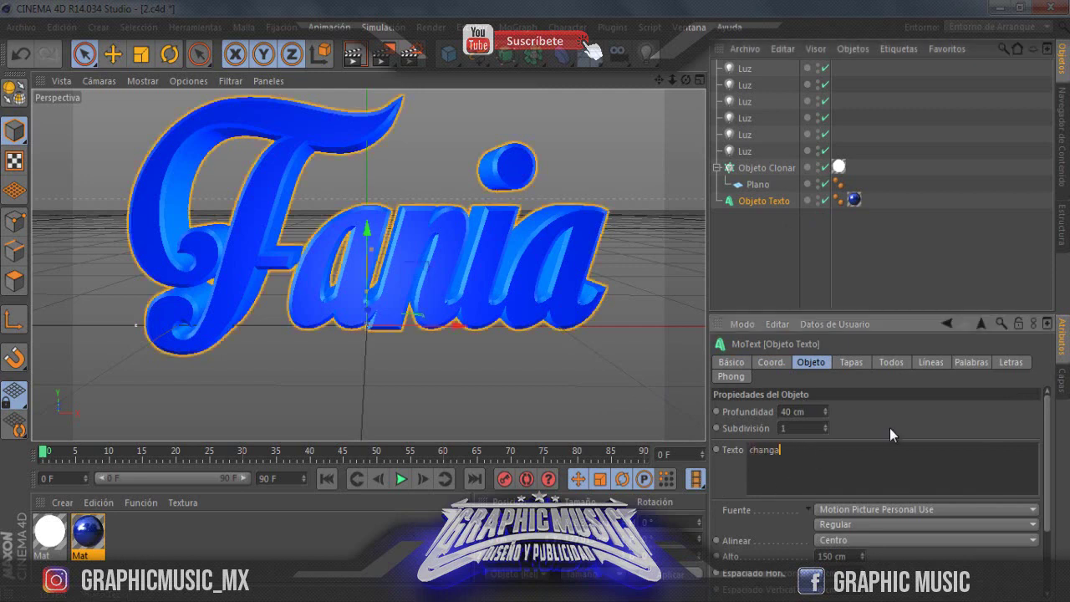
{"action": "left_click", "coordinate": [889, 428]}
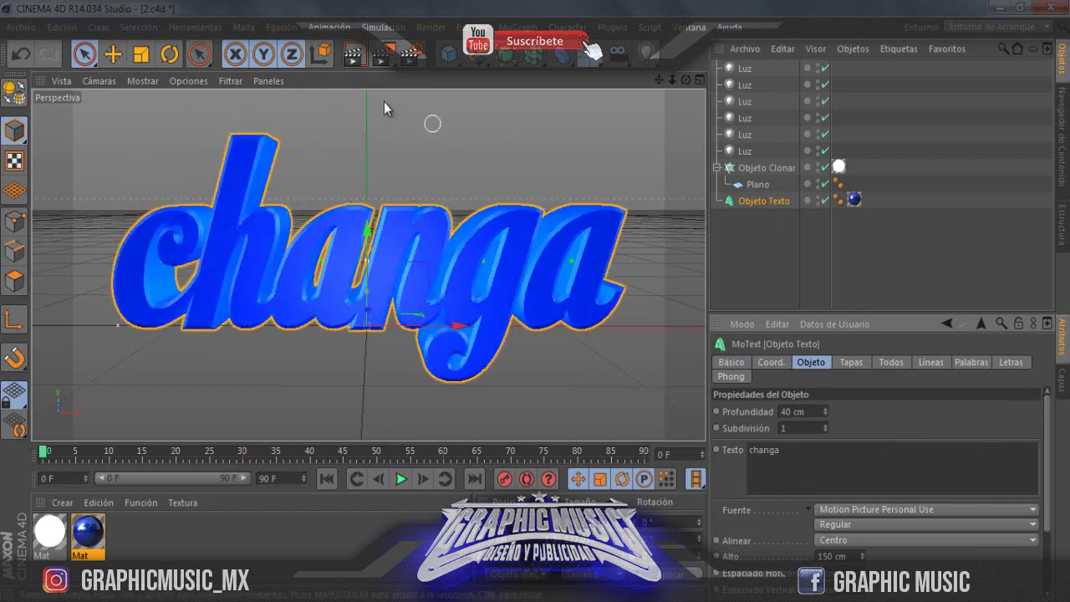
{"action": "left_click", "coordinate": [408, 56]}
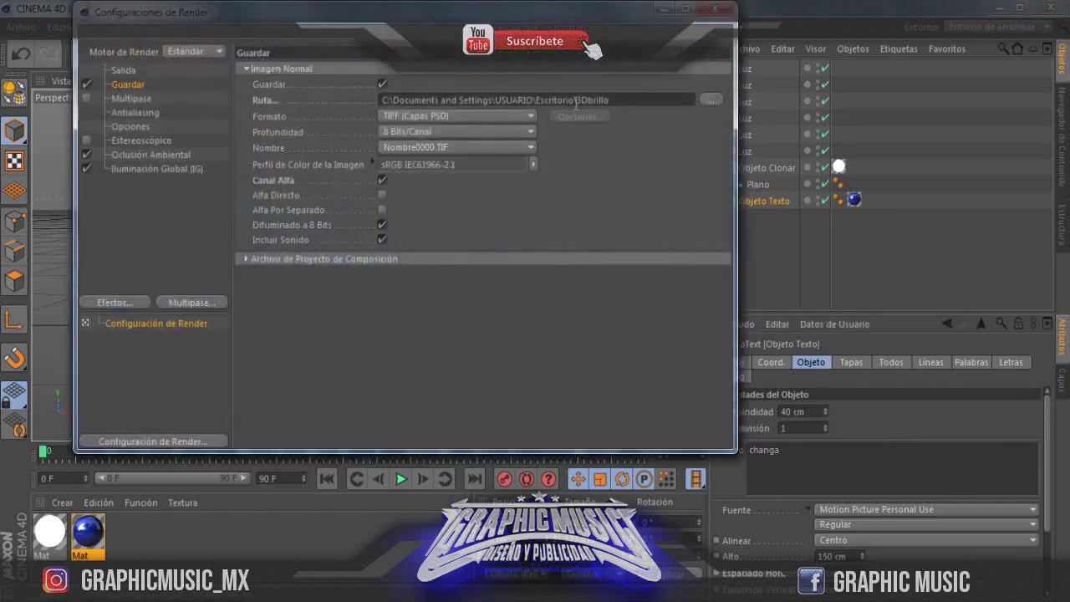
- Set the save file to 3Dbrillo in TEXTOS CINEMA and render the changa text
{"action": "left_click", "coordinate": [715, 103]}
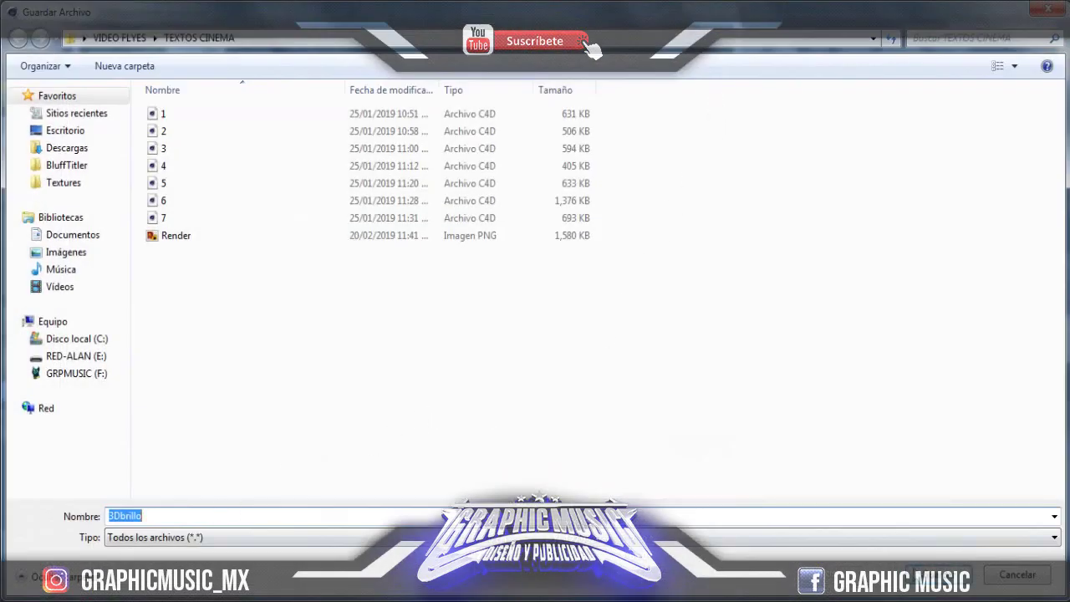
{"action": "key", "text": "Return"}
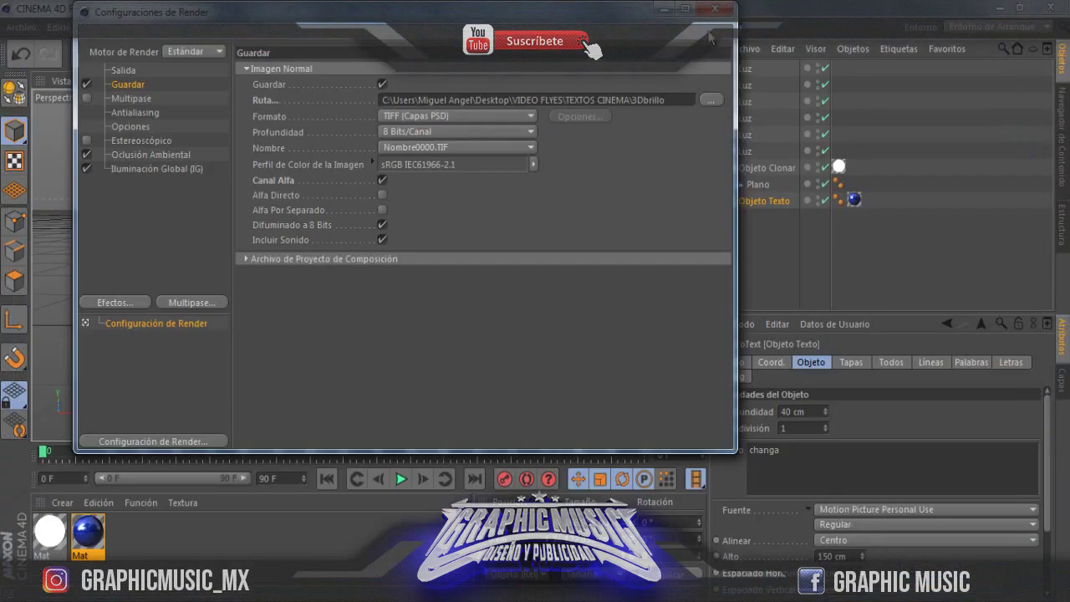
{"action": "left_click", "coordinate": [711, 15]}
{"action": "left_click", "coordinate": [384, 52]}
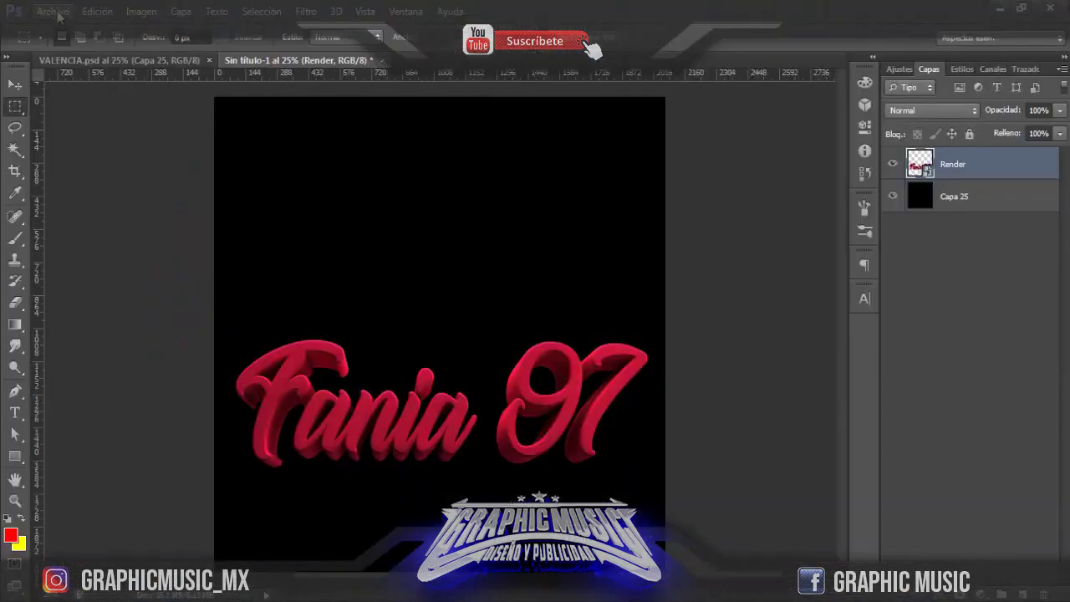
- Place 3Dbrillo at the poster's top, enlarged and stretched wider above Fania 97
{"action": "left_click", "coordinate": [57, 13]}
{"action": "left_click", "coordinate": [62, 279]}
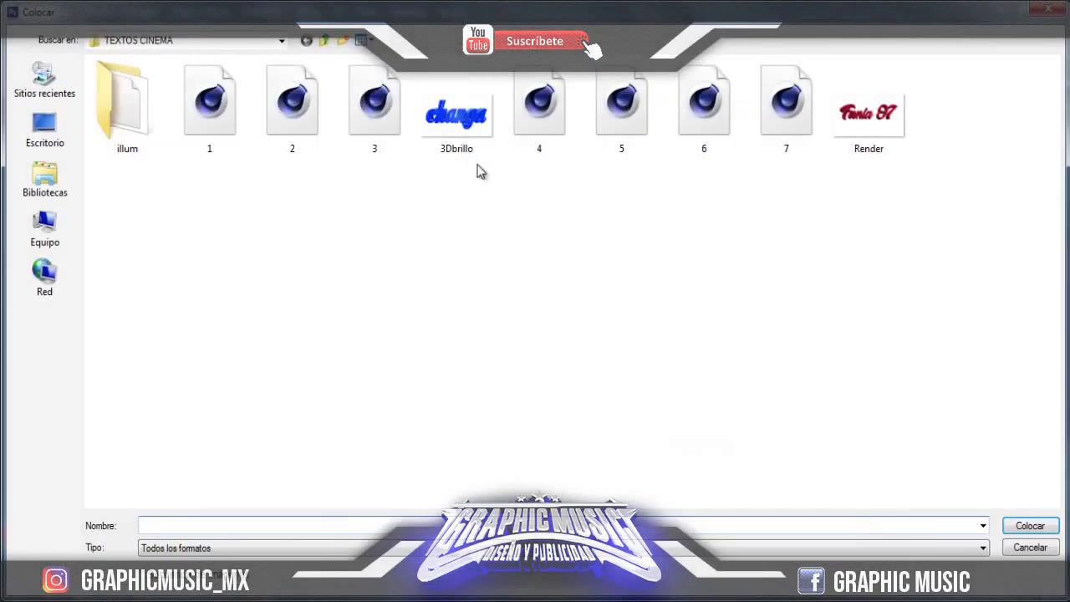
{"action": "double_click", "coordinate": [477, 135]}
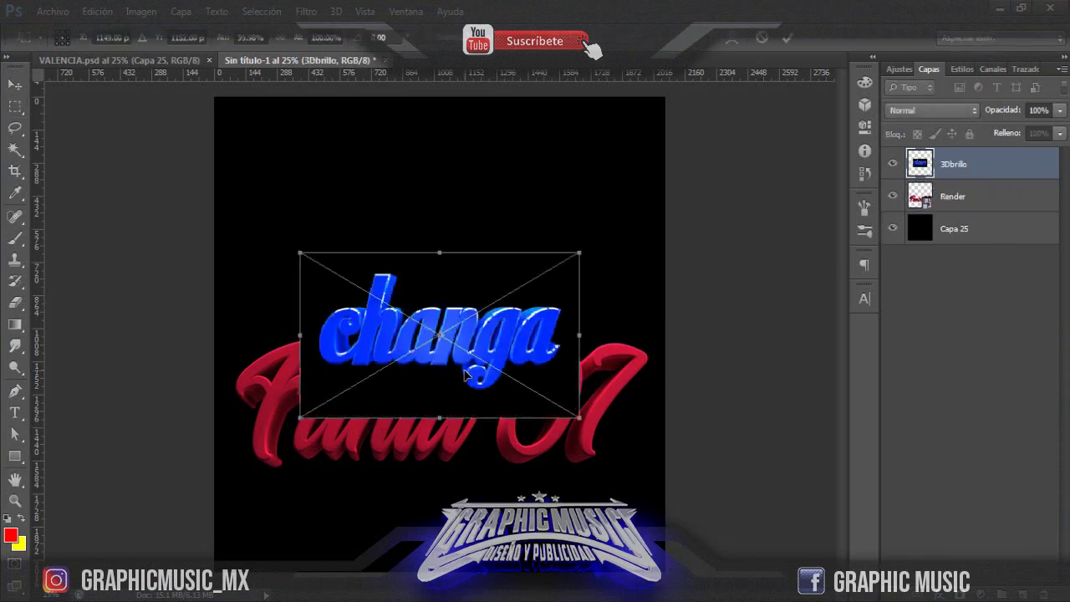
{"action": "left_click_drag", "start_coordinate": [465, 371], "coordinate": [379, 223]}
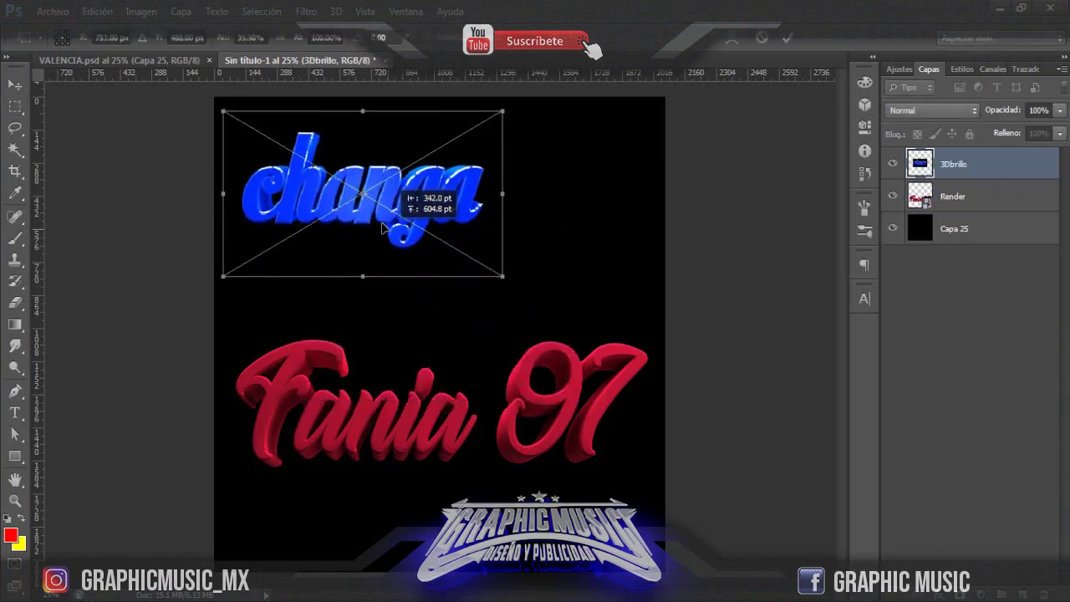
{"action": "left_click_drag", "start_coordinate": [492, 276], "coordinate": [611, 284], "text": "shift"}
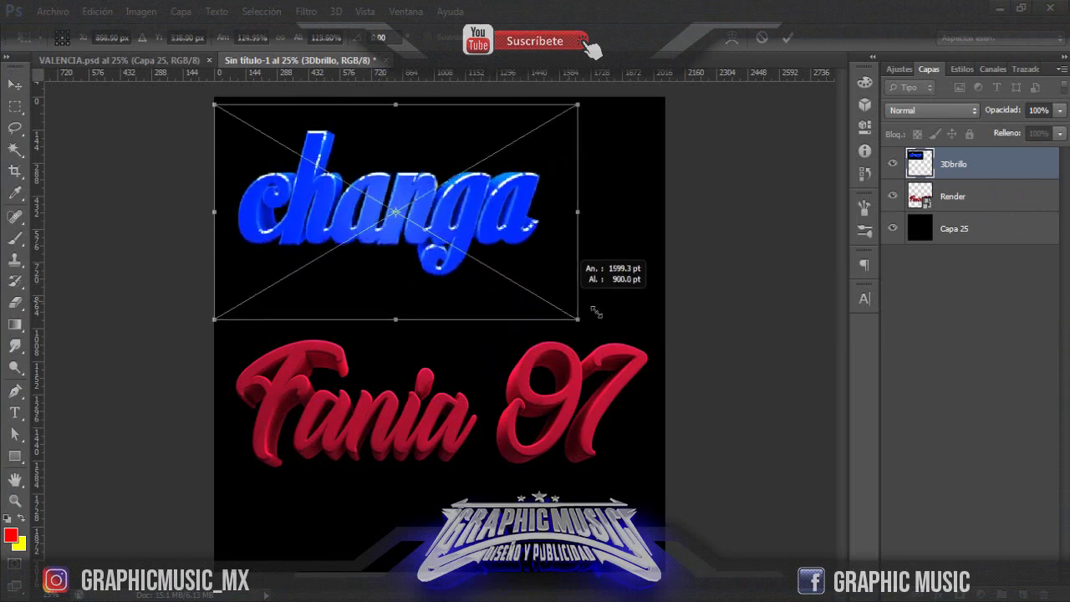
{"action": "left_click_drag", "start_coordinate": [597, 217], "coordinate": [666, 217]}
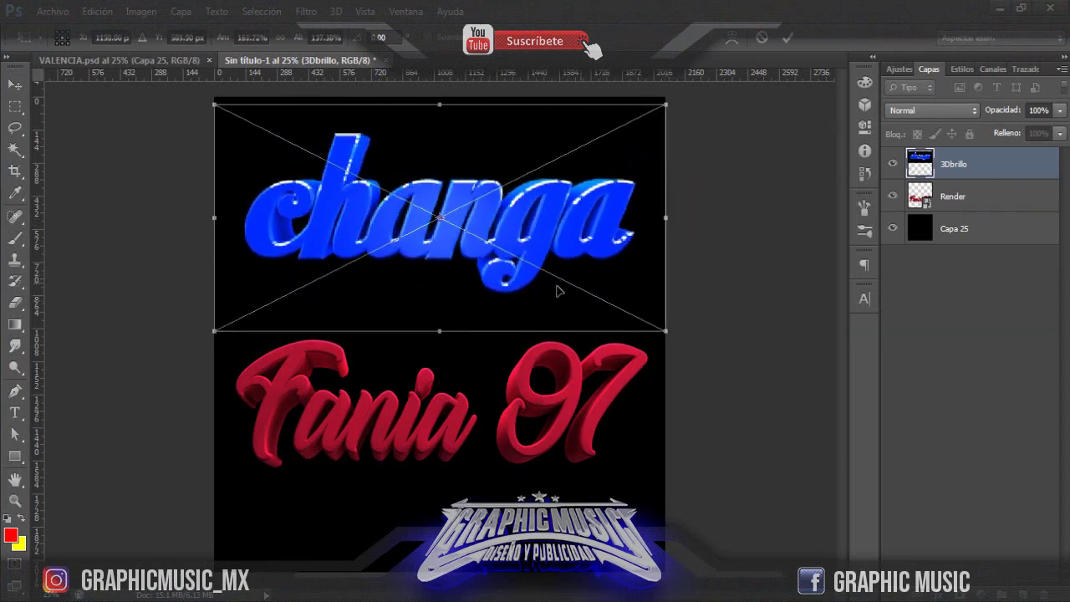
{"action": "left_click", "coordinate": [785, 39]}
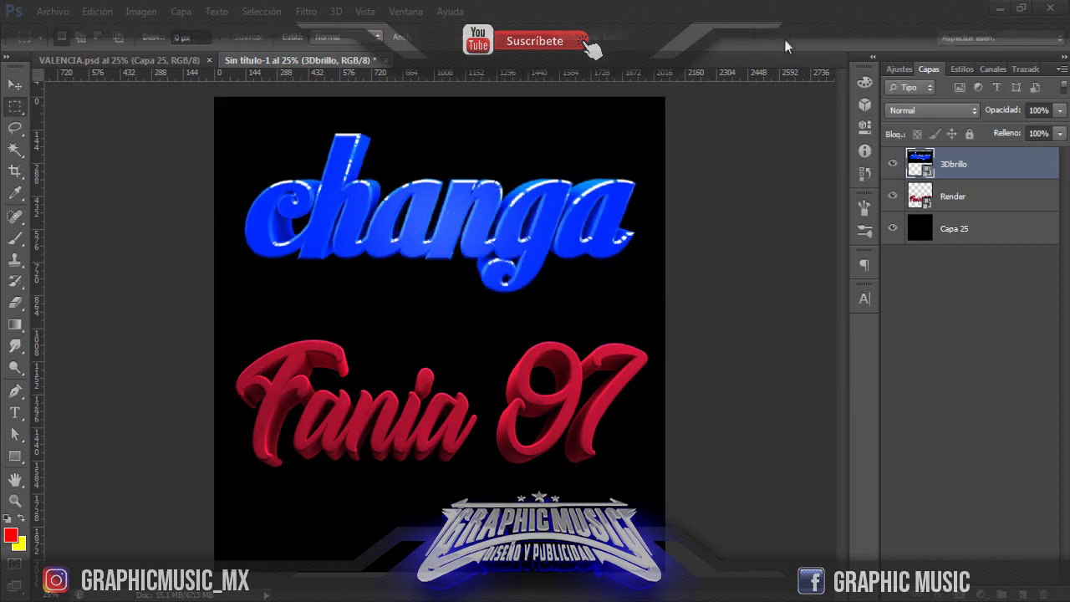